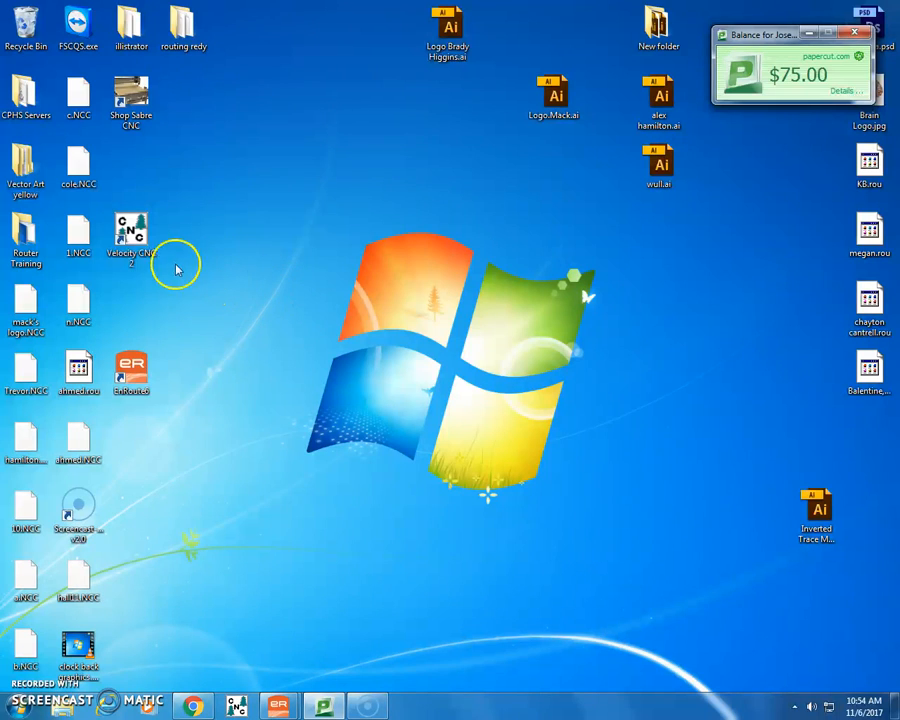
Launch Velocity CNC with a live connection to the signal generator, review the safety guidelines and agree to them.
{"action": "left_click", "coordinate": [135, 235]}
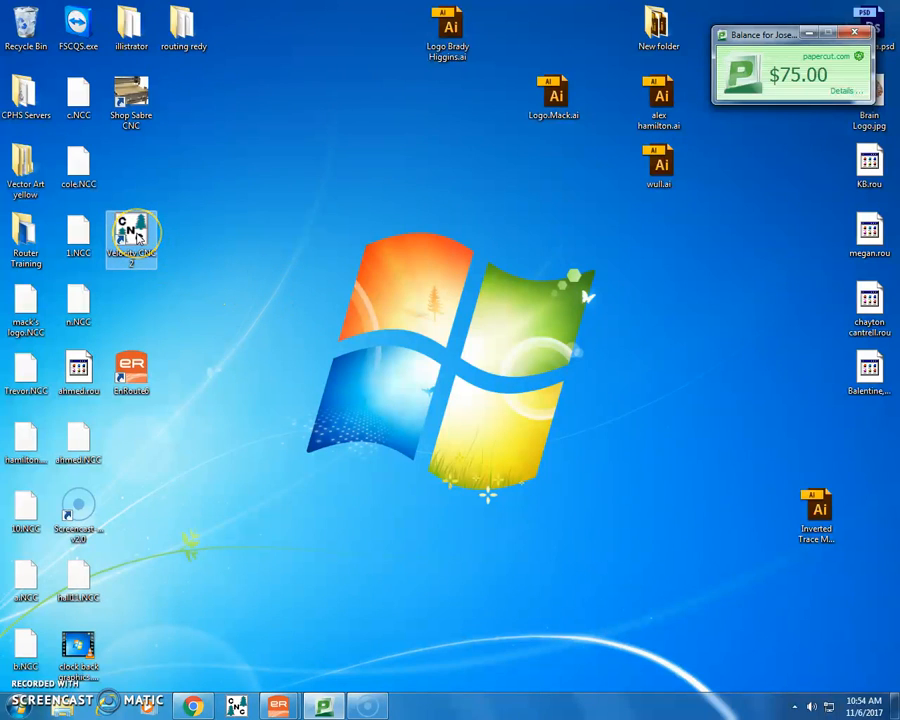
{"action": "double_click", "coordinate": [135, 235]}
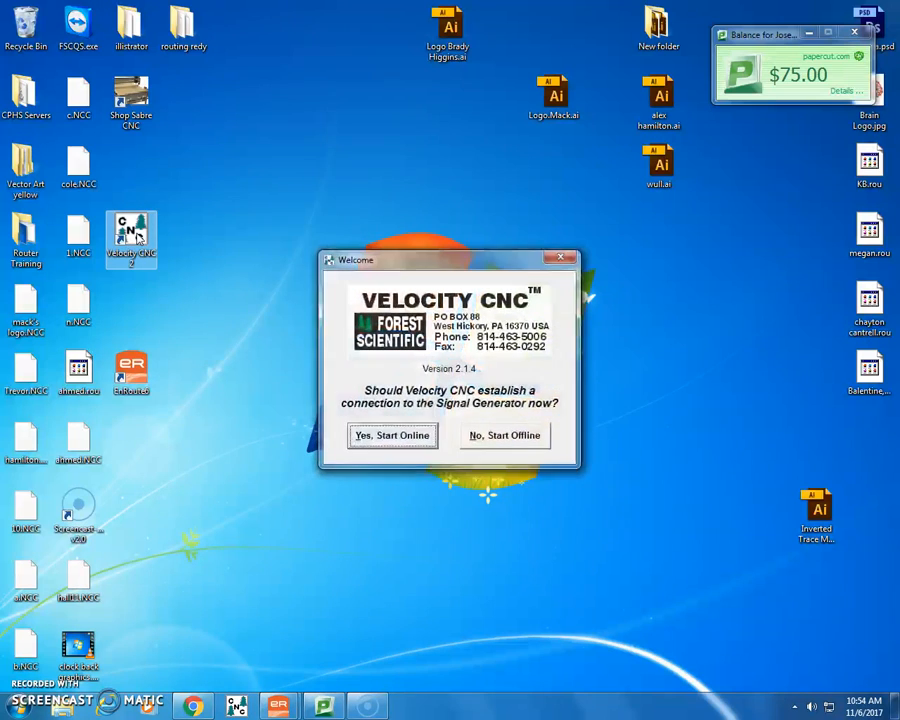
{"action": "left_click", "coordinate": [392, 437]}
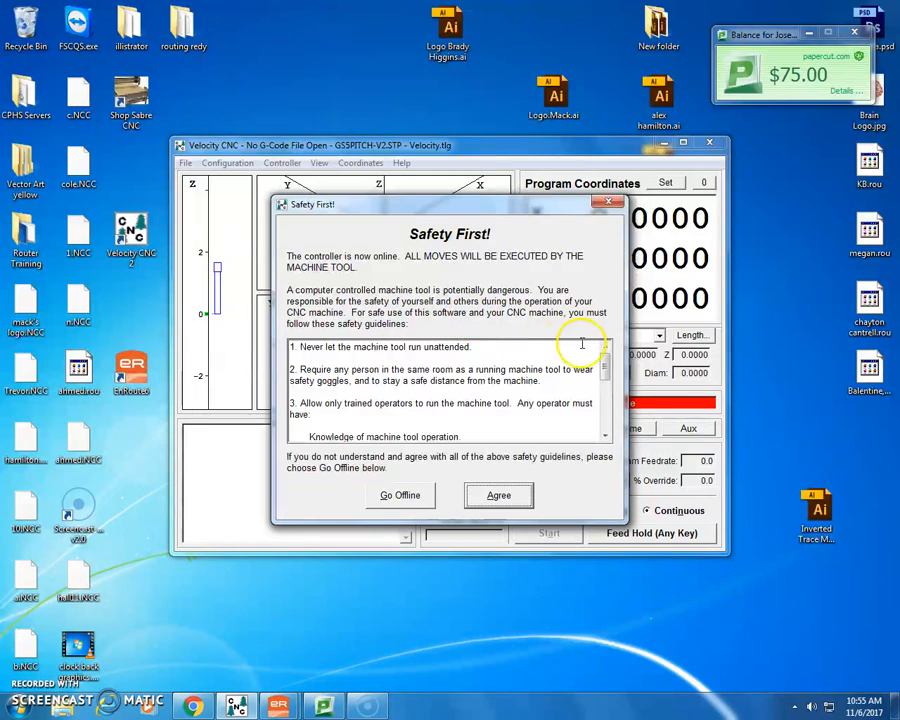
{"action": "left_click_drag", "start_coordinate": [607, 368], "coordinate": [606, 424]}
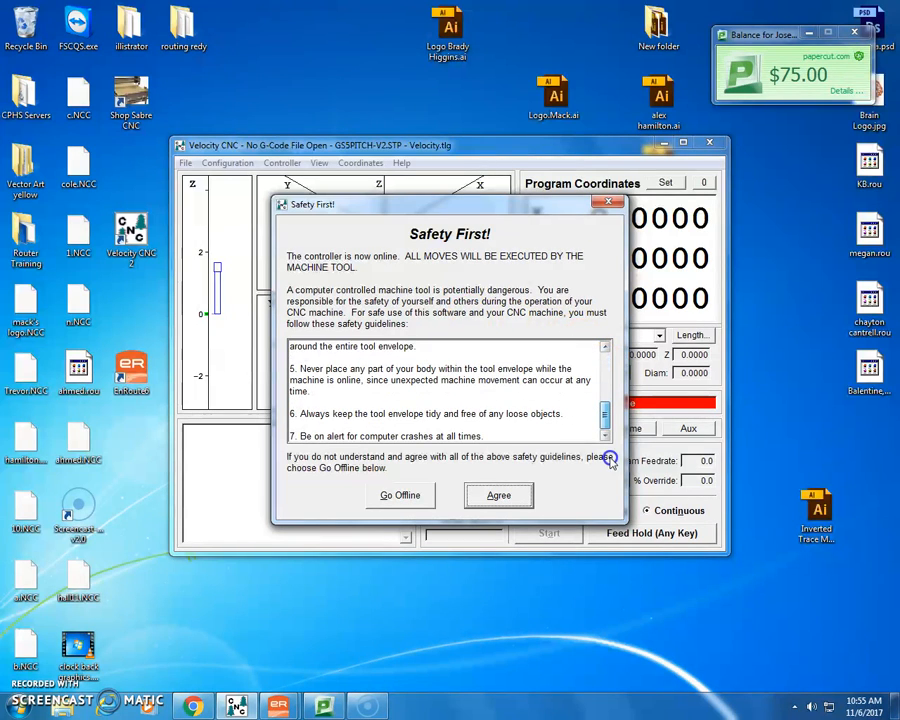
{"action": "left_click", "coordinate": [497, 497]}
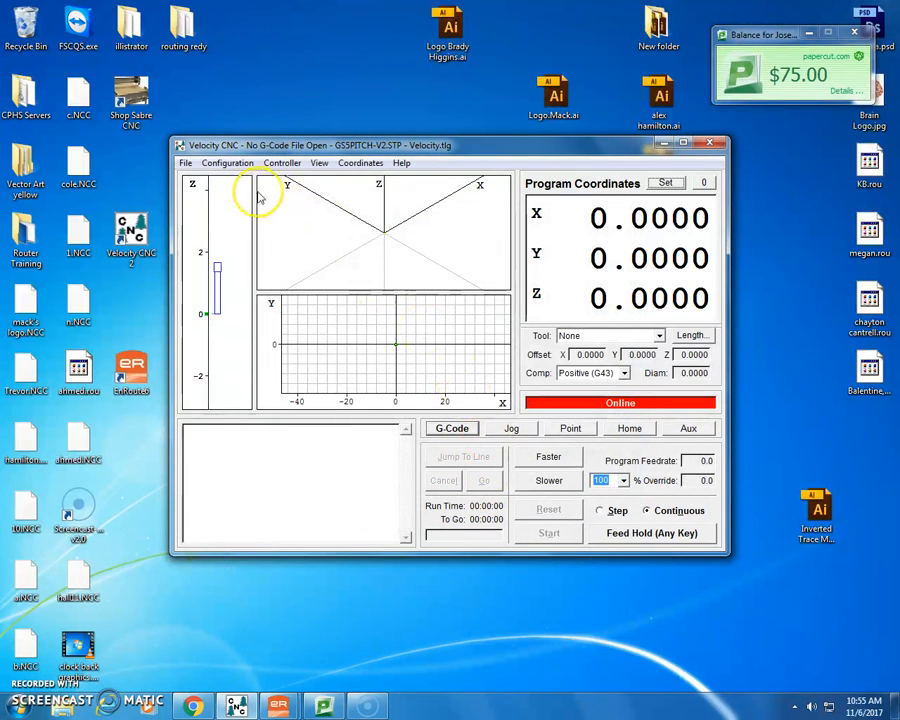
Open the G-code file hall11.NCC from the Desktop.
{"action": "left_click", "coordinate": [186, 164]}
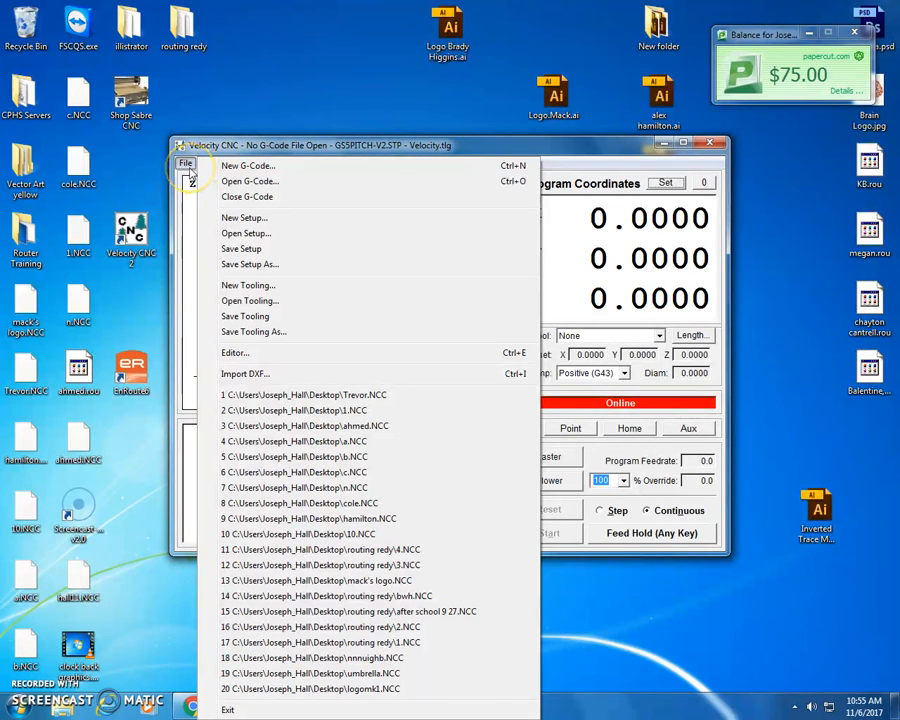
{"action": "left_click", "coordinate": [243, 182]}
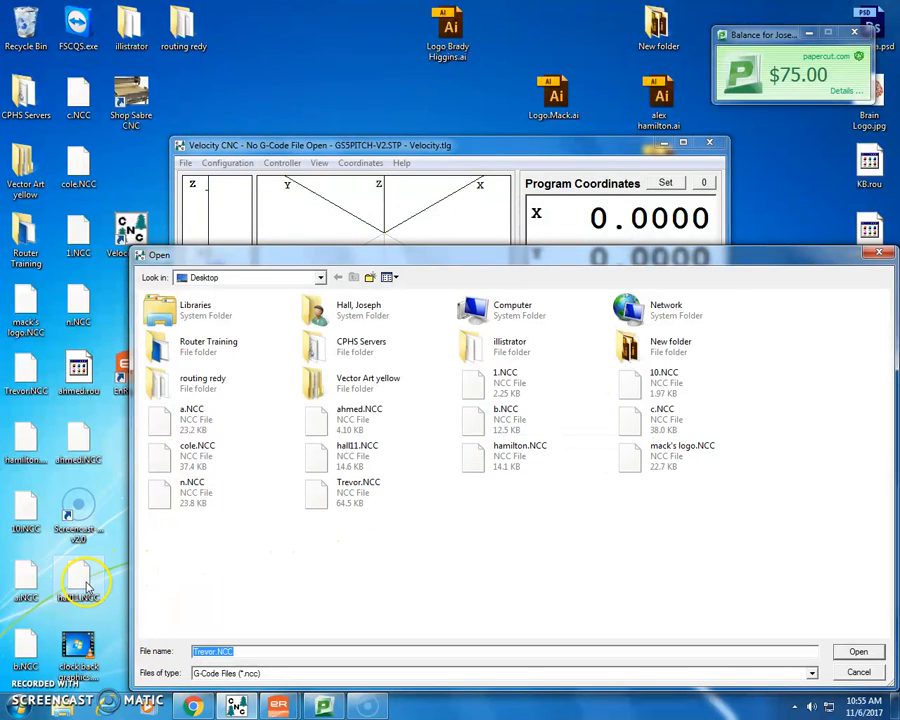
{"action": "double_click", "coordinate": [350, 450]}
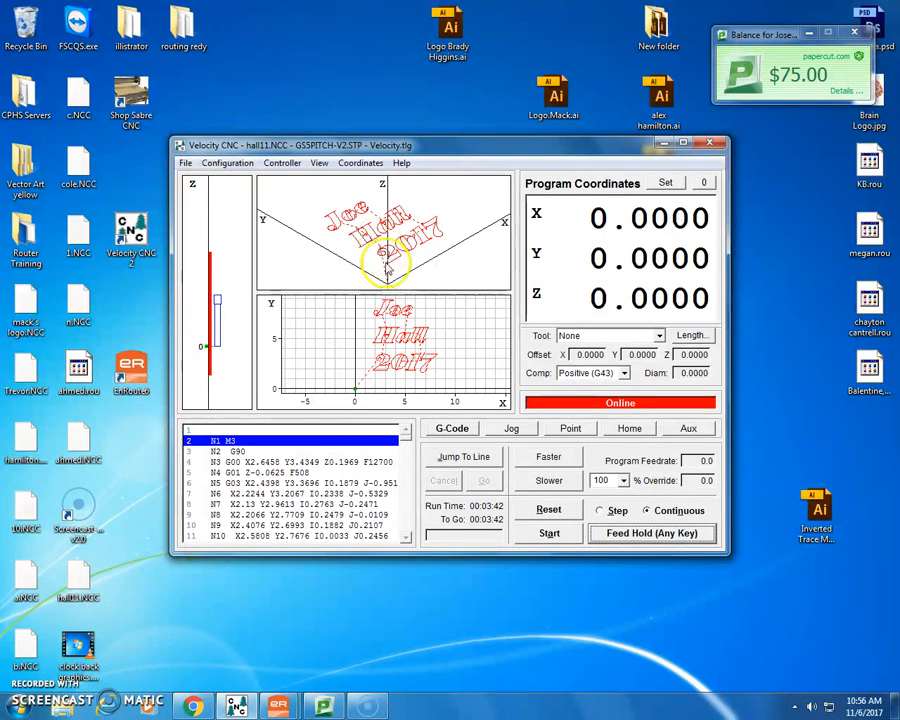
Jog the machine at fast speed to about X 1.32, Y -6.79 and Z -2.11.
{"action": "left_click", "coordinate": [511, 429]}
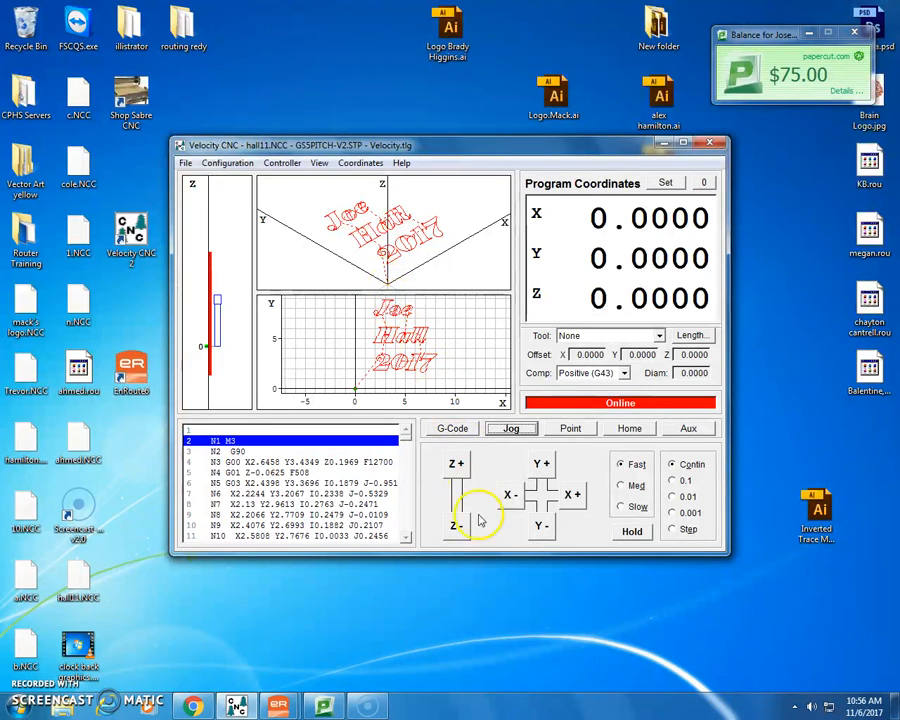
{"action": "left_click", "coordinate": [545, 530]}
{"action": "left_click_drag", "start_coordinate": [547, 531], "coordinate": [513, 540]}
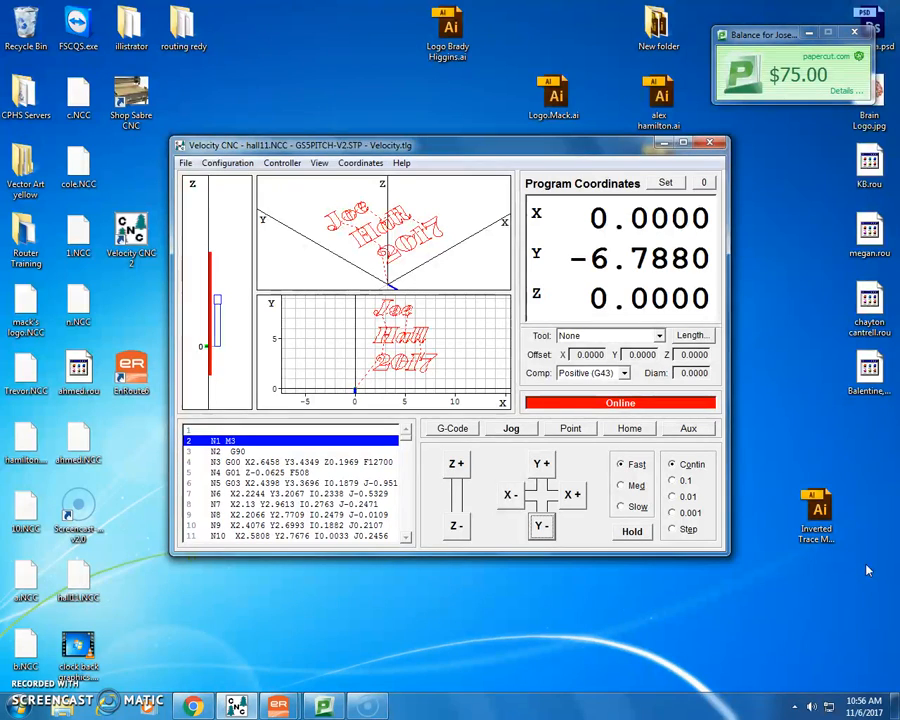
{"action": "left_click", "coordinate": [571, 494]}
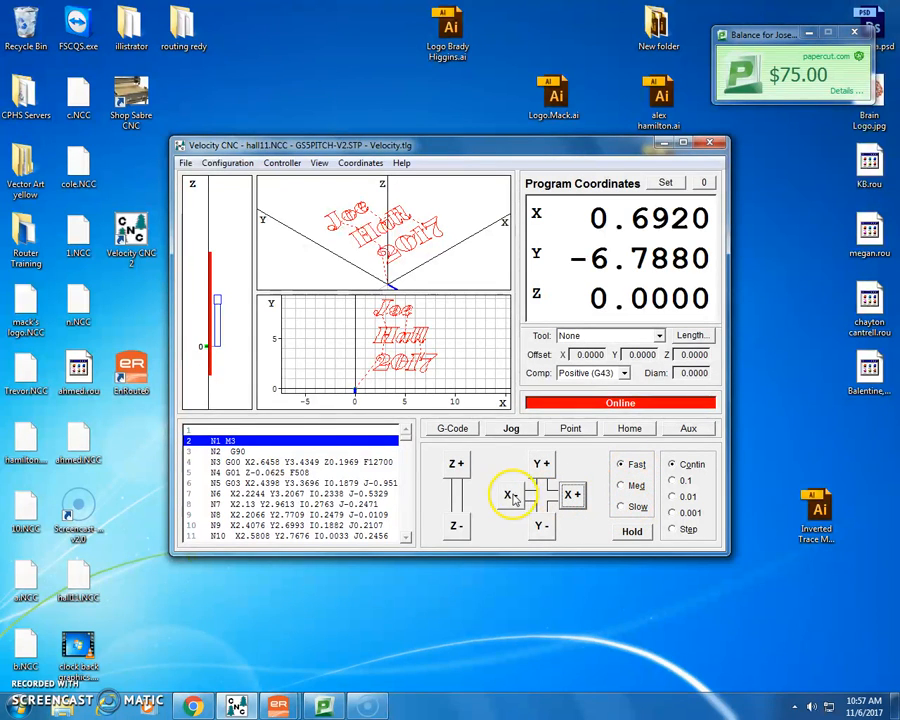
{"action": "left_click_drag", "start_coordinate": [457, 530], "coordinate": [459, 531]}
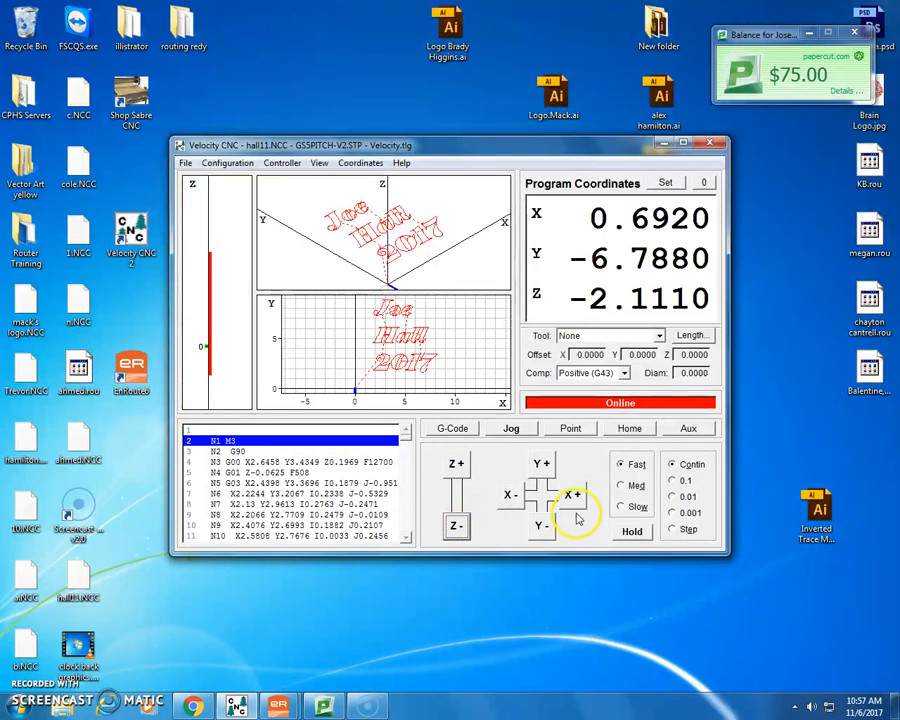
{"action": "left_click_drag", "start_coordinate": [575, 497], "coordinate": [576, 500]}
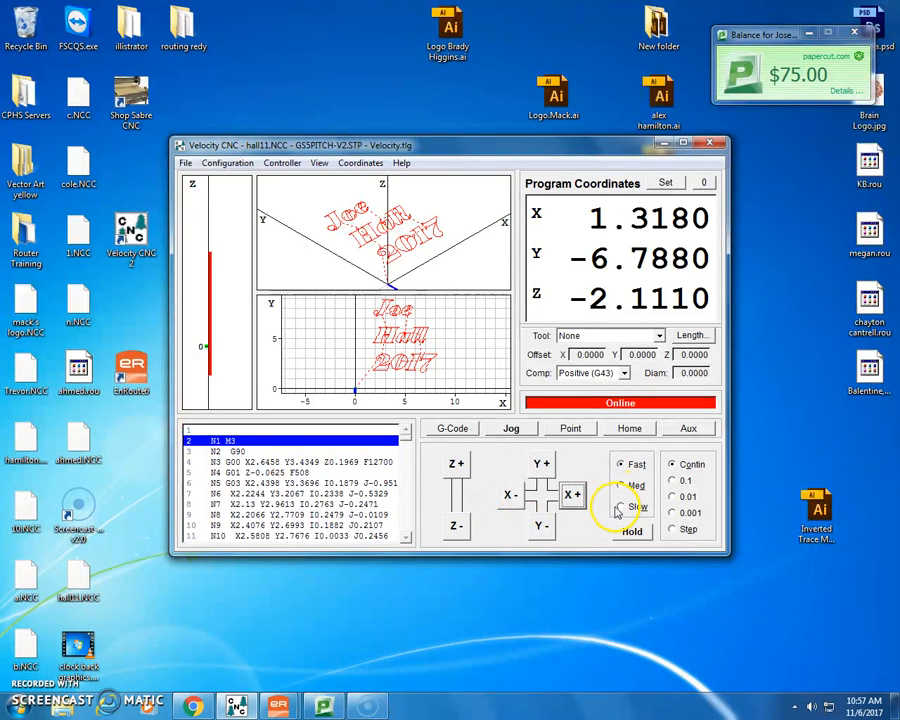
Fine-position the tool at slow jog speed to about X 0.82, Y -7.10 and Z -2.17.
{"action": "left_click", "coordinate": [621, 507]}
{"action": "left_click_drag", "start_coordinate": [509, 507], "coordinate": [538, 529]}
{"action": "left_click", "coordinate": [538, 530]}
{"action": "left_click", "coordinate": [510, 494]}
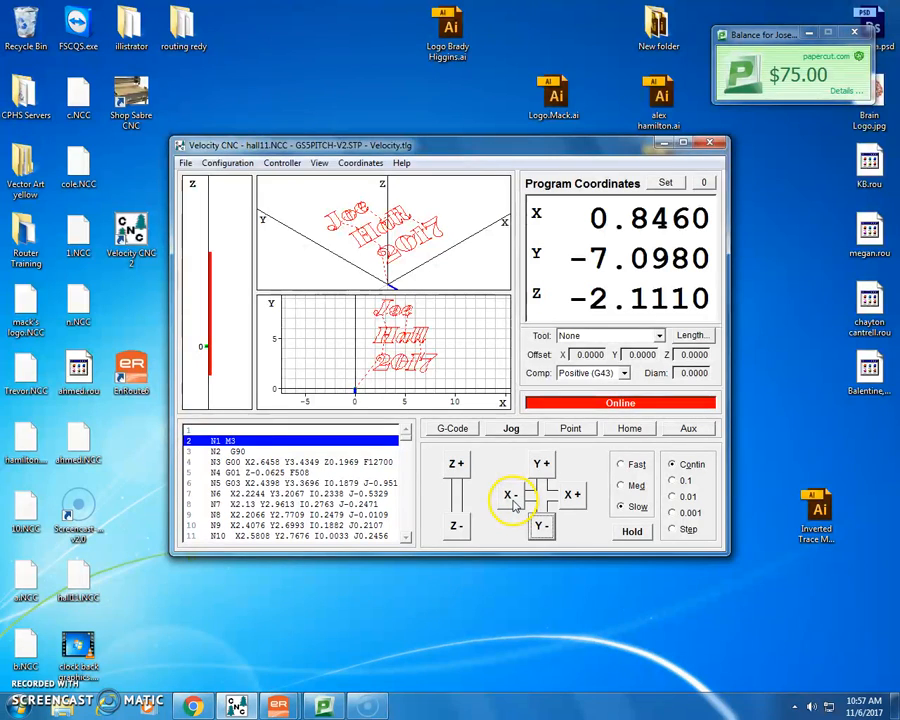
{"action": "left_click", "coordinate": [455, 524]}
{"action": "left_click", "coordinate": [457, 528]}
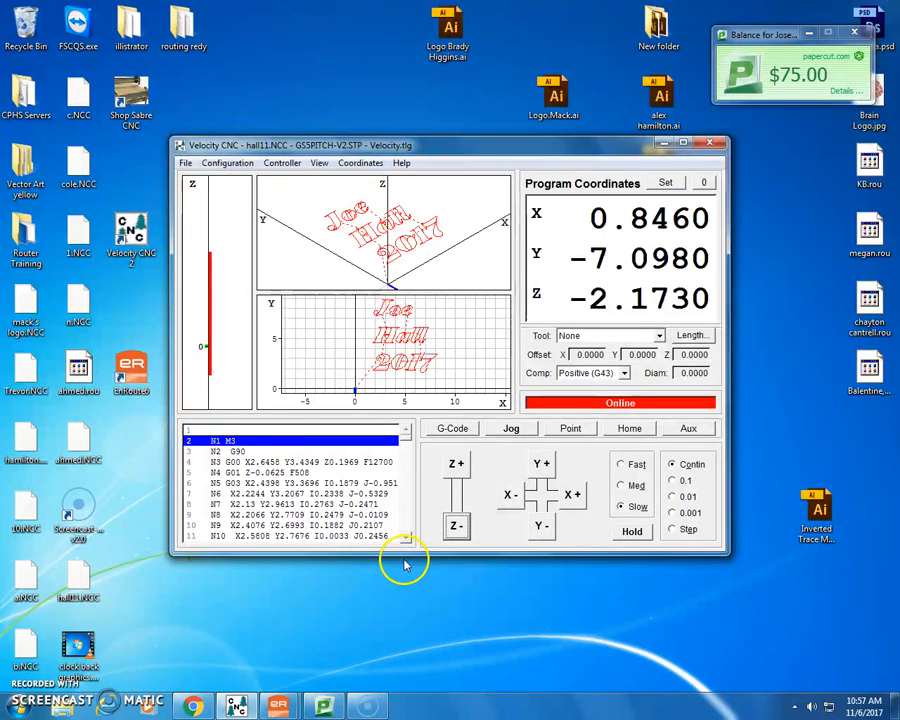
{"action": "left_click", "coordinate": [508, 497]}
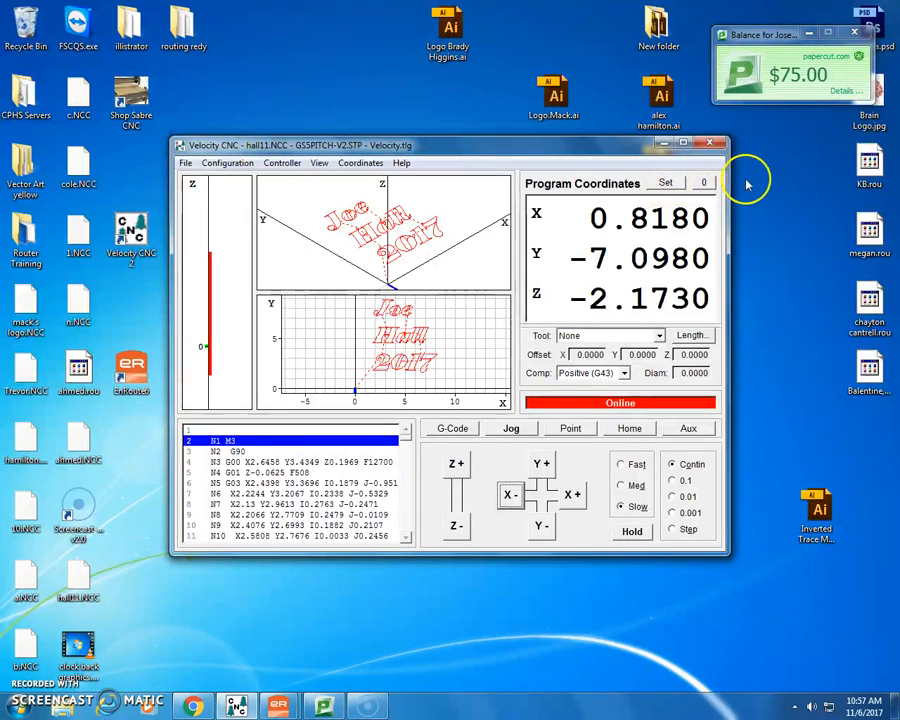
Zero the program coordinates at the current tool position and jog the tool up to about Z 0.235.
{"action": "left_click", "coordinate": [704, 184]}
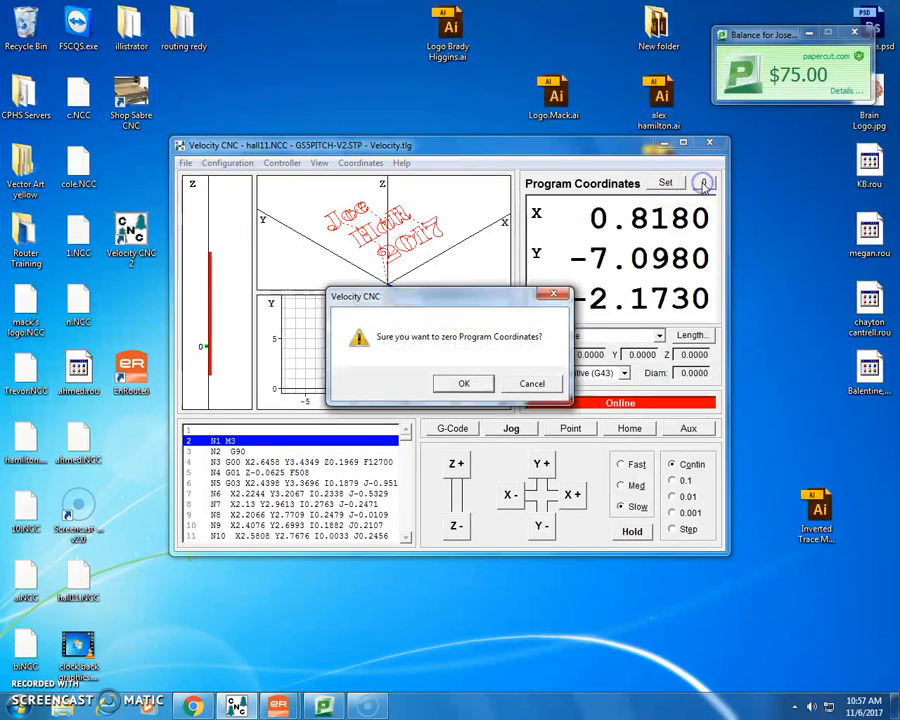
{"action": "left_click", "coordinate": [460, 385]}
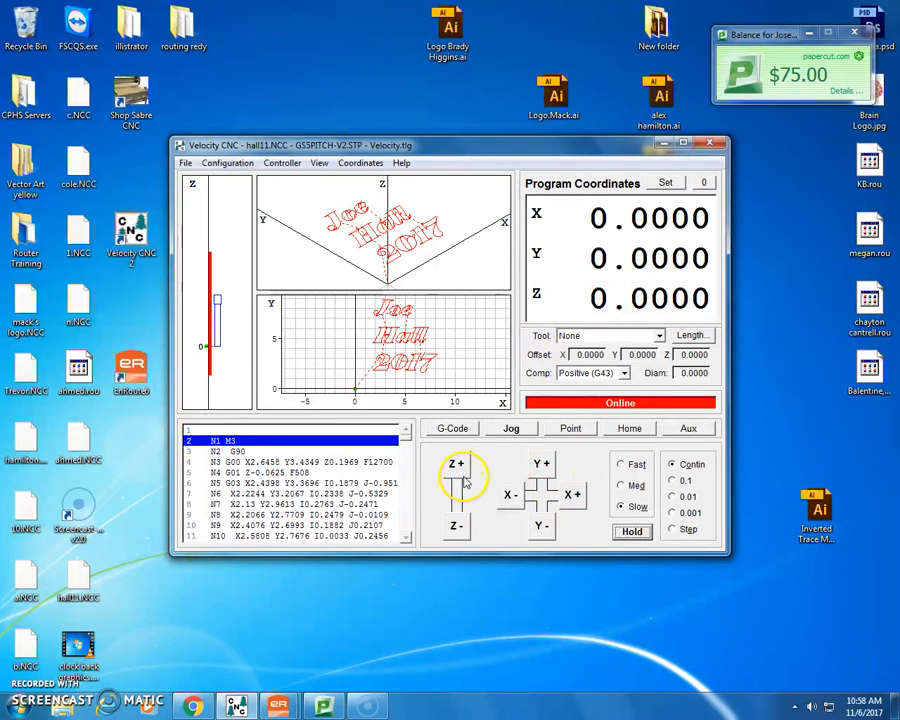
{"action": "left_click_drag", "start_coordinate": [457, 467], "coordinate": [457, 466]}
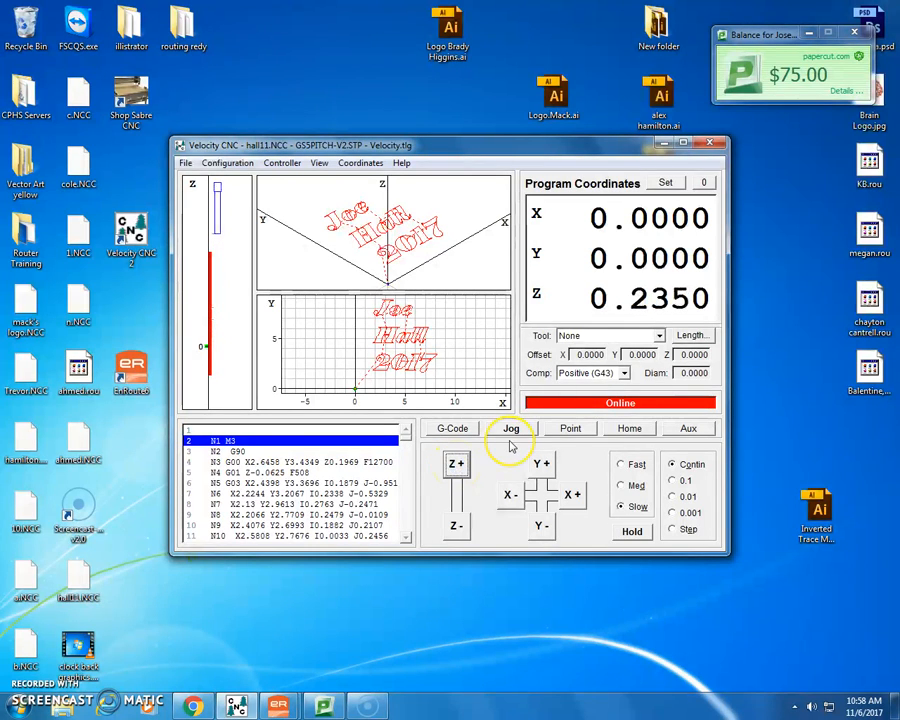
{"action": "left_click", "coordinate": [537, 434]}
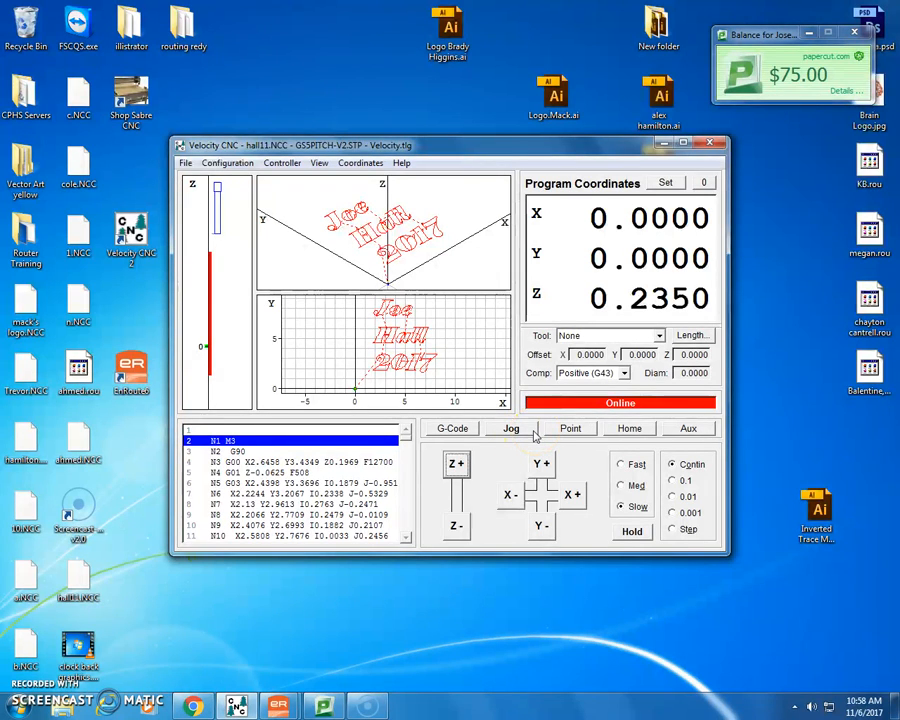
{"action": "left_click", "coordinate": [517, 431]}
Set the G-code program's feedrate override to 75% and start the run in continuous mode.
{"action": "left_click", "coordinate": [455, 429]}
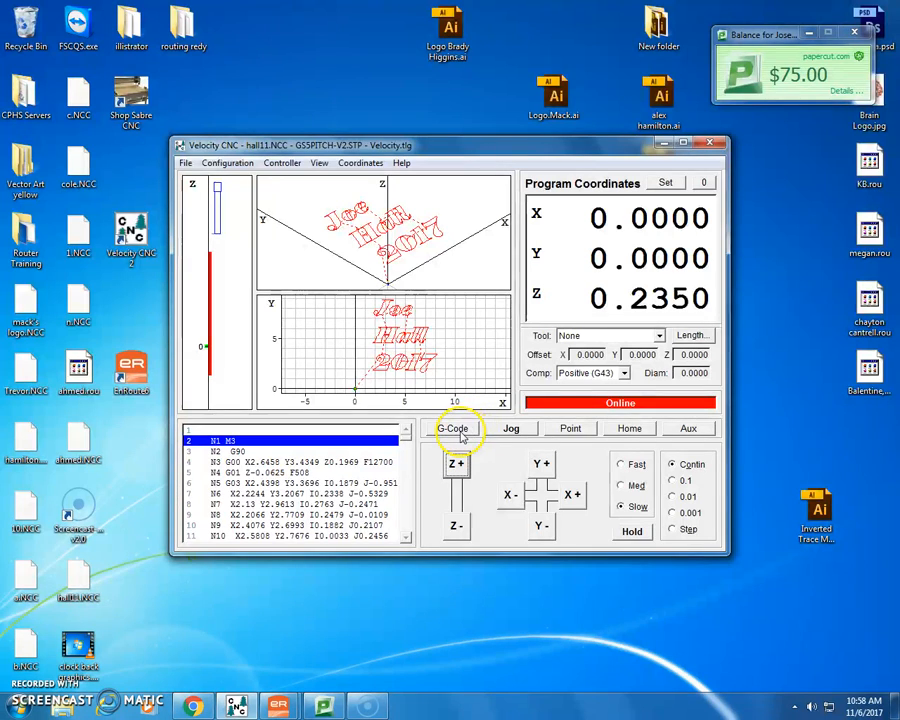
{"action": "left_click", "coordinate": [459, 430]}
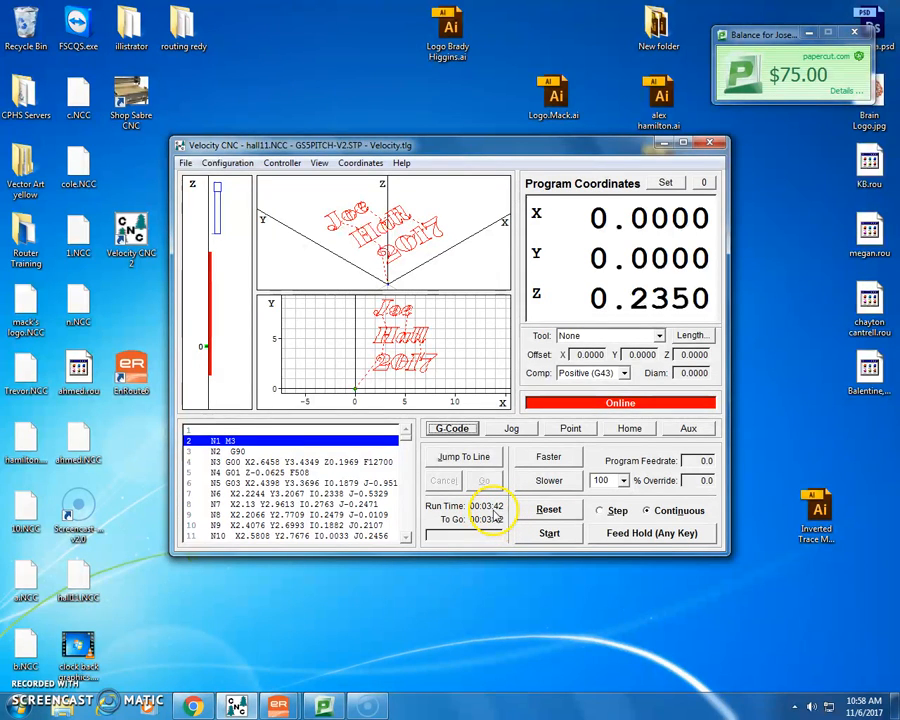
{"action": "left_click", "coordinate": [623, 482]}
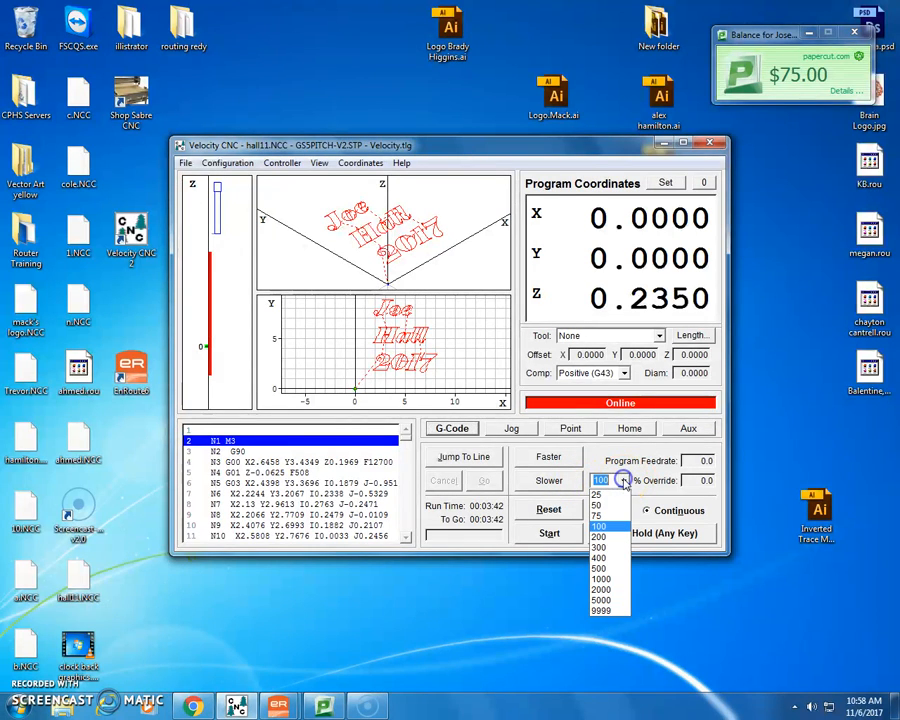
{"action": "left_click", "coordinate": [614, 517]}
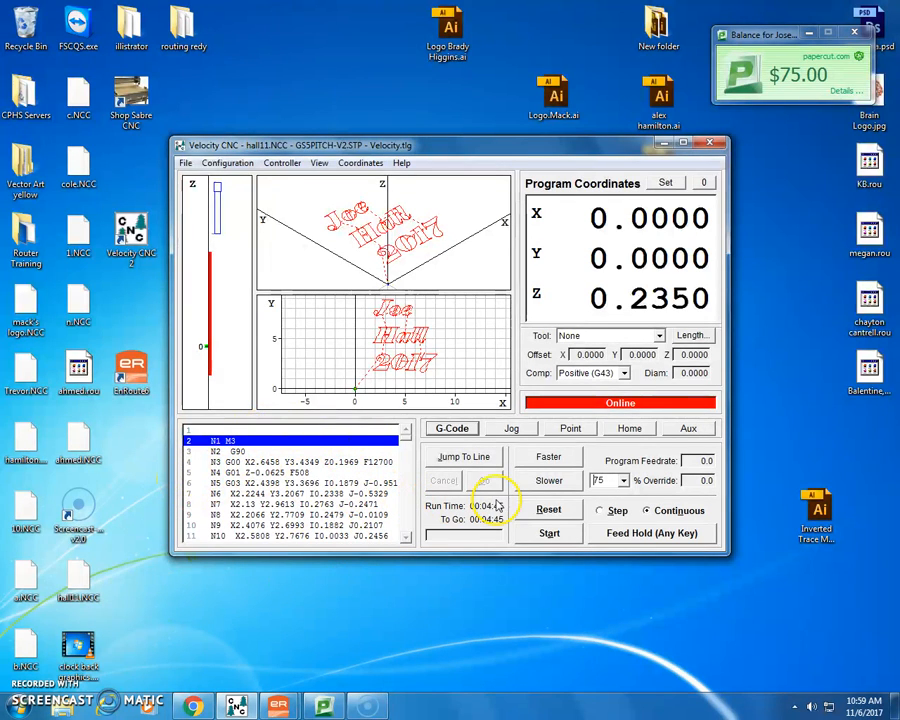
{"action": "left_click", "coordinate": [549, 535]}
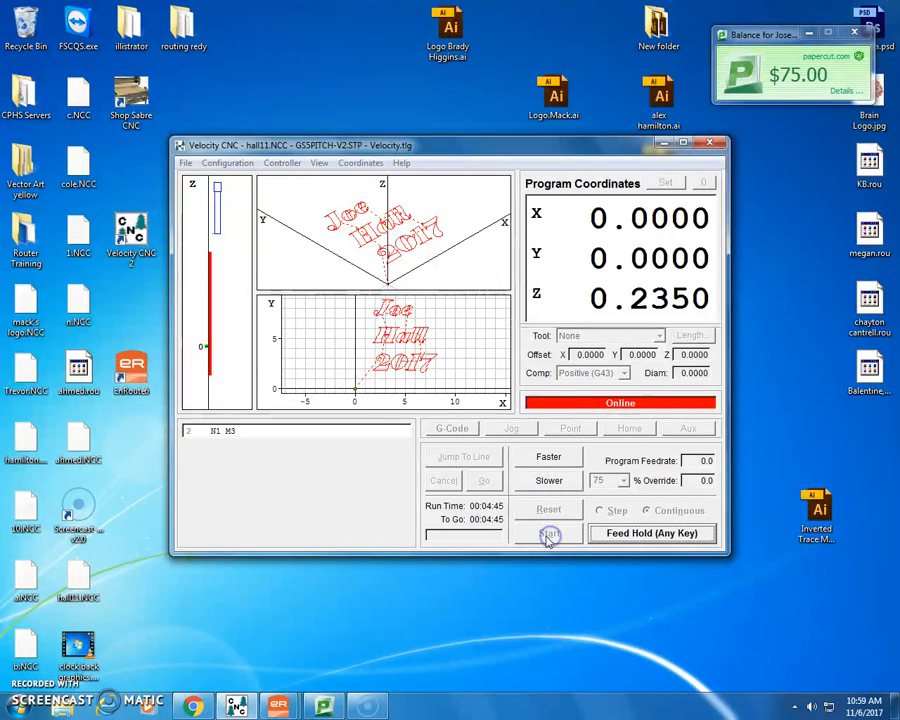